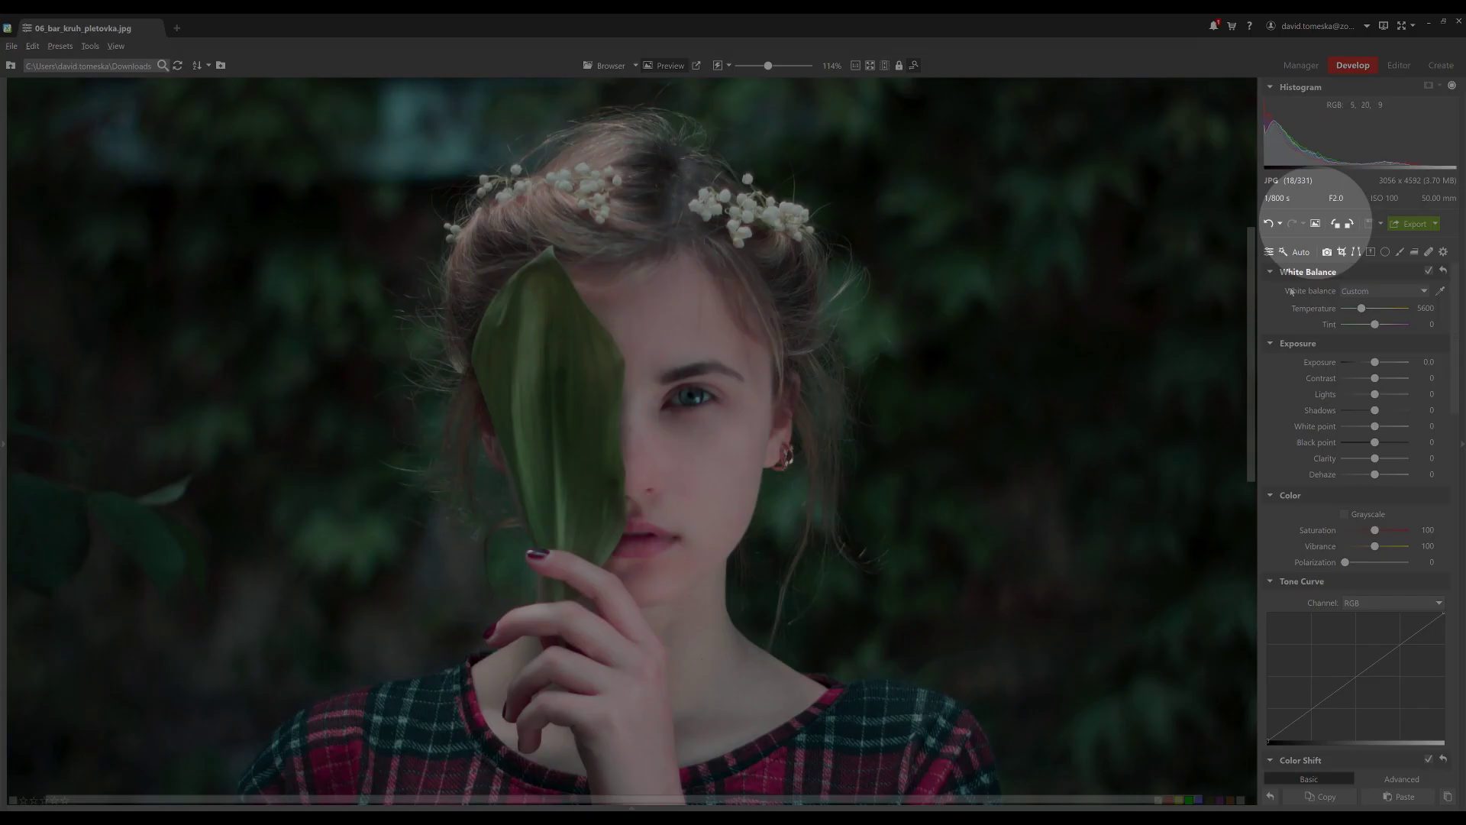
{"action": "left_click", "coordinate": [1315, 226]}
{"action": "left_click", "coordinate": [1315, 226]}
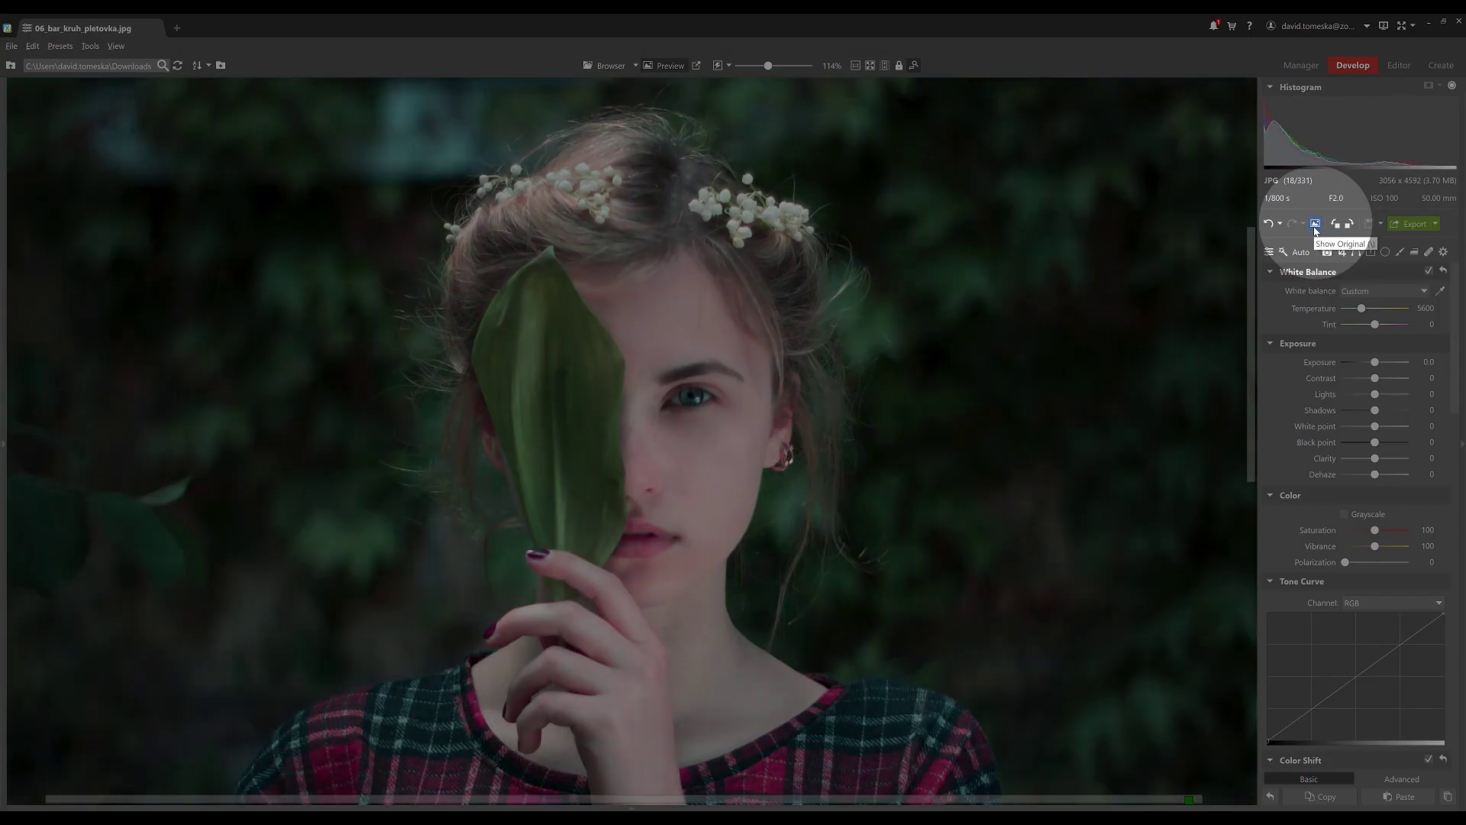
{"action": "left_click", "coordinate": [1315, 226]}
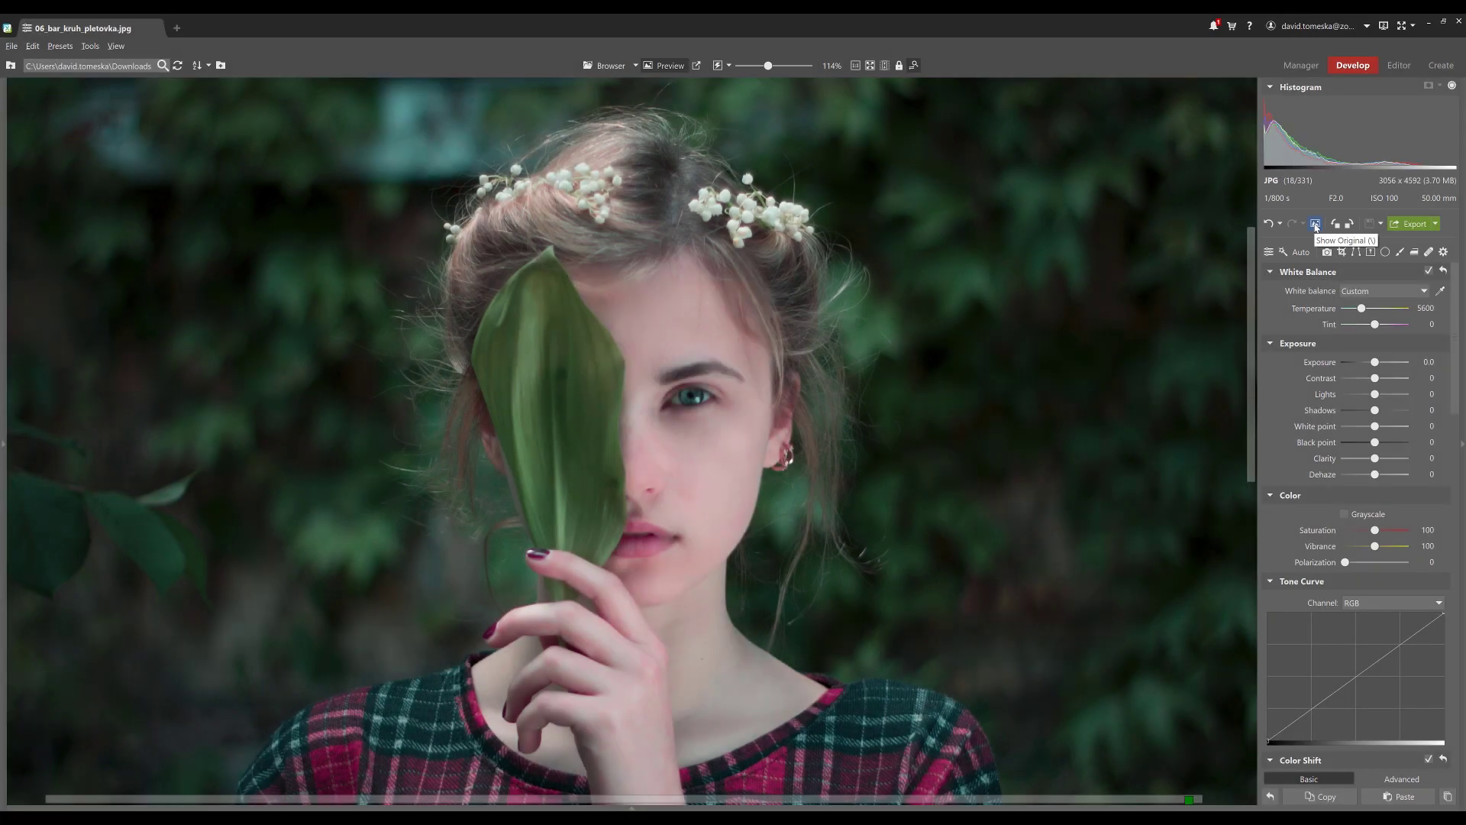
{"action": "left_click", "coordinate": [1315, 226]}
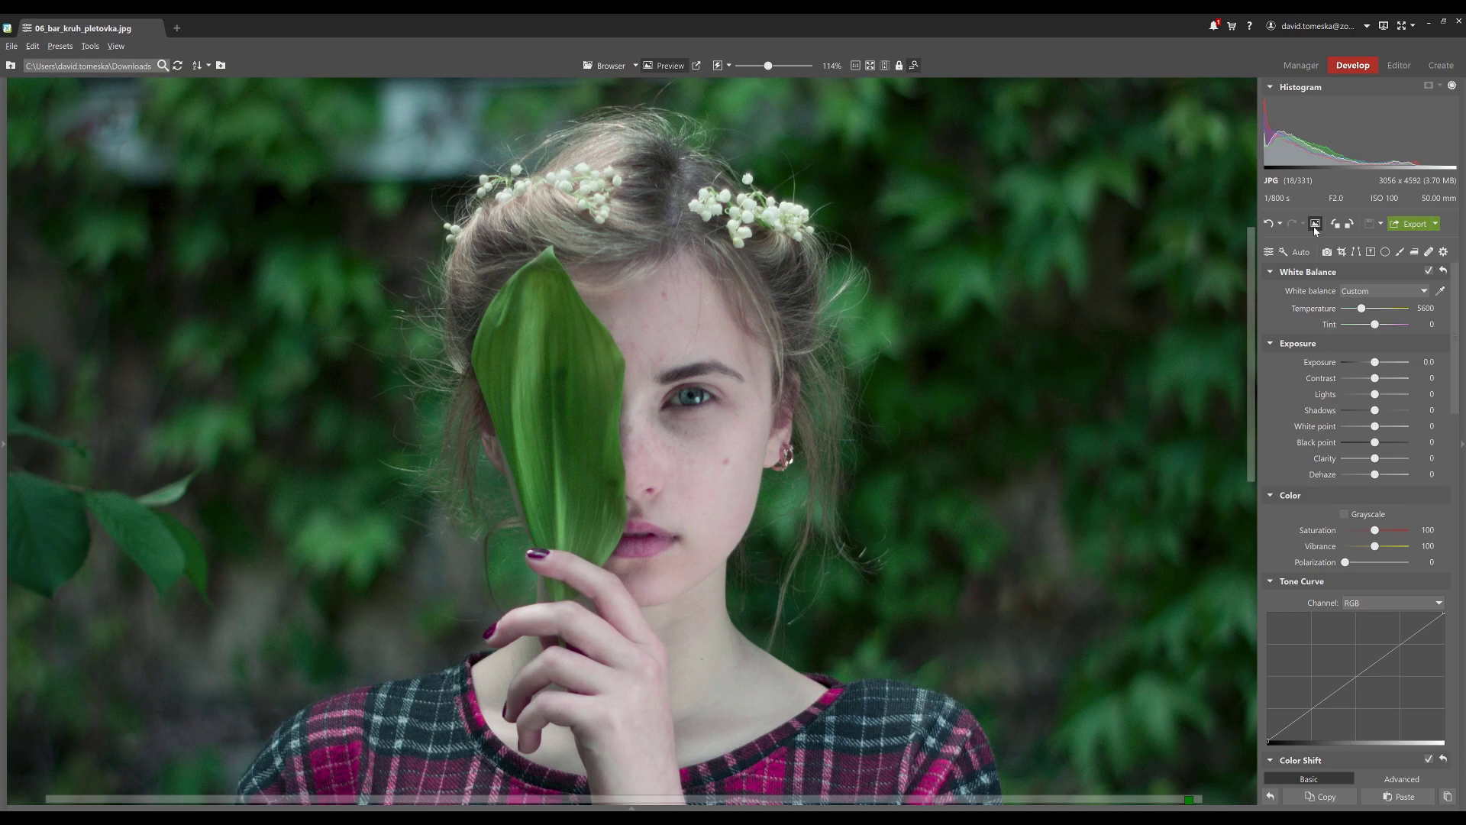
{"action": "left_click", "coordinate": [1315, 226]}
{"action": "left_click", "coordinate": [1315, 226]}
{"action": "left_click", "coordinate": [1315, 226]}
{"action": "left_click", "coordinate": [1315, 226]}
{"action": "left_click", "coordinate": [1315, 226]}
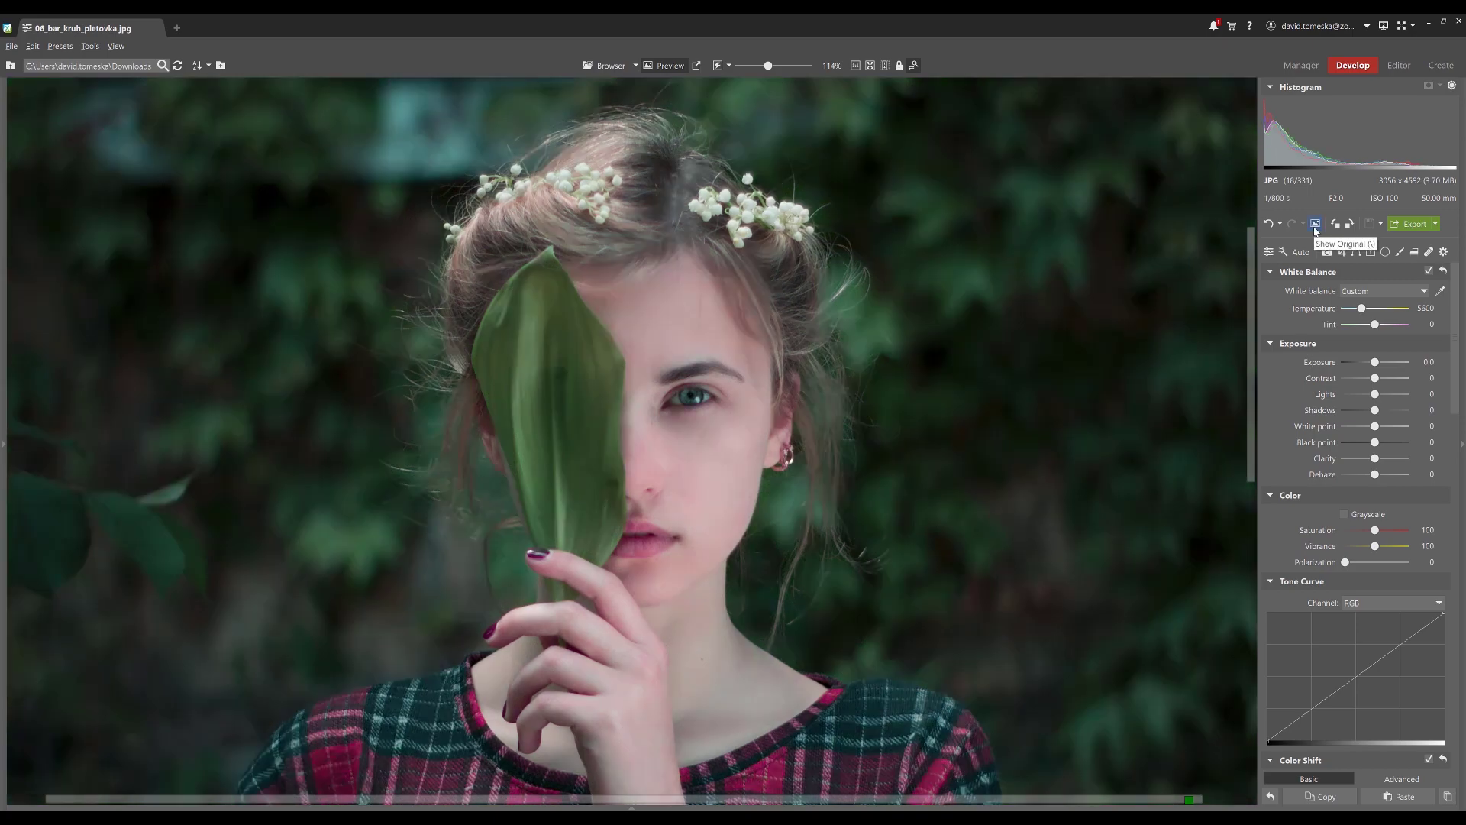
{"action": "left_click", "coordinate": [1315, 226]}
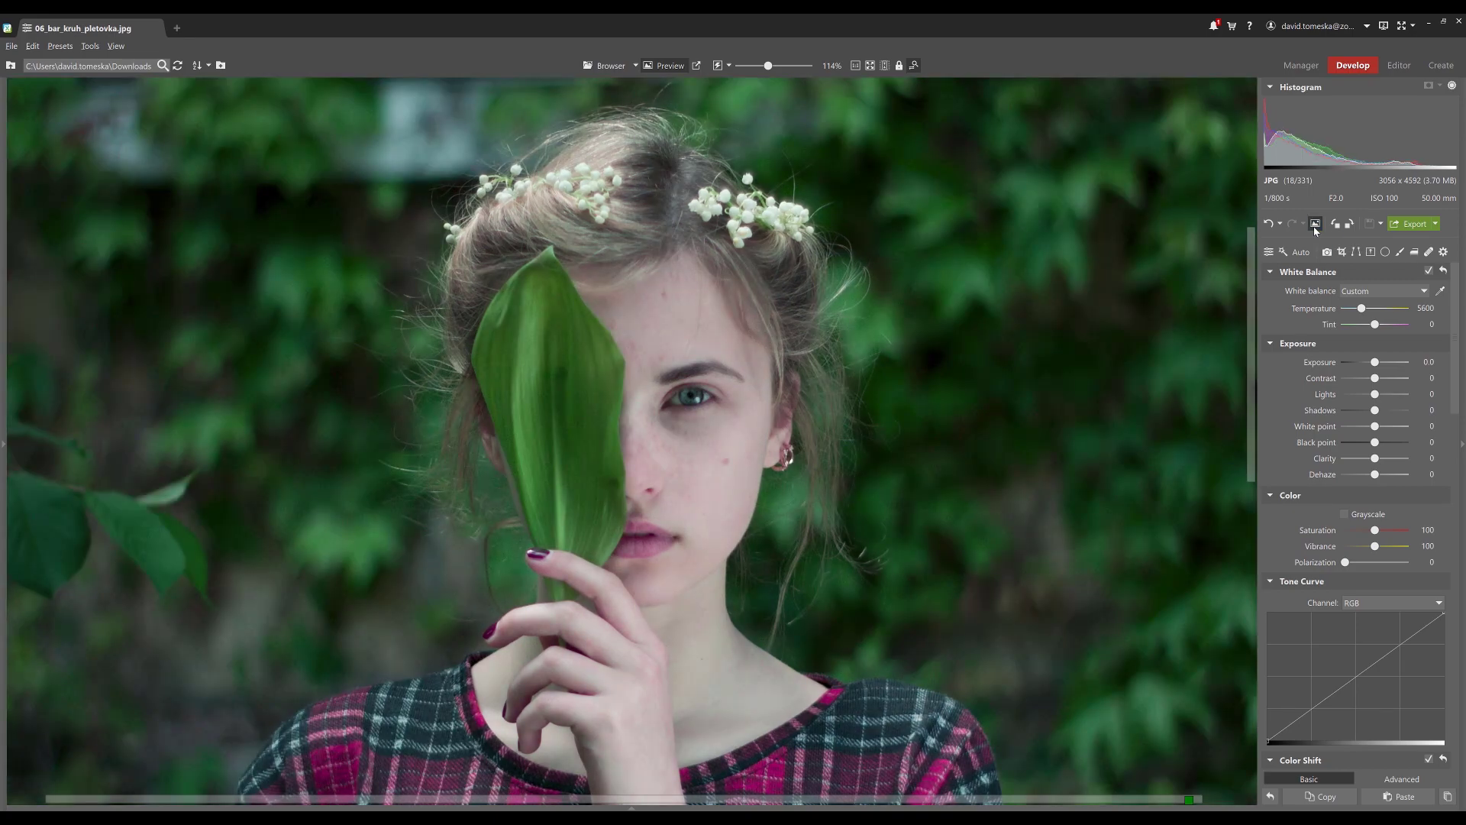
{"action": "left_click", "coordinate": [1315, 226]}
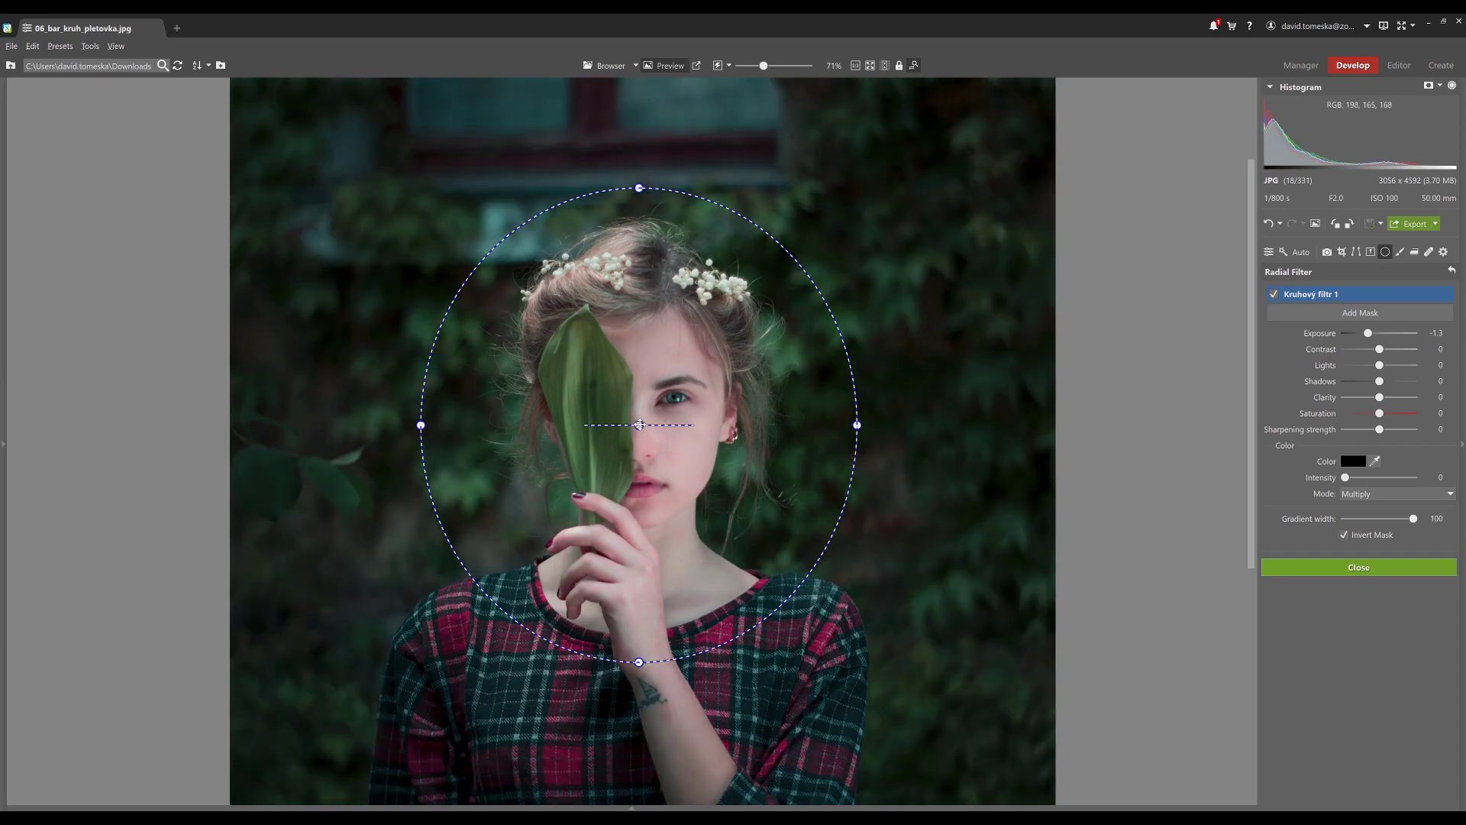
Step: Reposition the radial filter ellipse around the face, then uncheck 'Kruhový filtr 1' to compare
{"action": "mouse_move", "coordinate": [645, 419]}
{"action": "left_mouse_down"}
{"action": "mouse_move", "coordinate": [628, 371]}
{"action": "mouse_move", "coordinate": [458, 386]}
{"action": "mouse_move", "coordinate": [406, 426]}
{"action": "mouse_move", "coordinate": [439, 503]}
{"action": "mouse_move", "coordinate": [570, 645]}
{"action": "mouse_move", "coordinate": [759, 664]}
{"action": "mouse_move", "coordinate": [892, 645]}
{"action": "mouse_move", "coordinate": [930, 575]}
{"action": "mouse_move", "coordinate": [952, 458]}
{"action": "mouse_move", "coordinate": [858, 396]}
{"action": "mouse_move", "coordinate": [600, 387]}
{"action": "mouse_move", "coordinate": [562, 399]}
{"action": "mouse_move", "coordinate": [607, 427]}
{"action": "mouse_move", "coordinate": [678, 412]}
{"action": "mouse_move", "coordinate": [672, 392]}
{"action": "mouse_move", "coordinate": [640, 407]}
{"action": "left_mouse_up"}
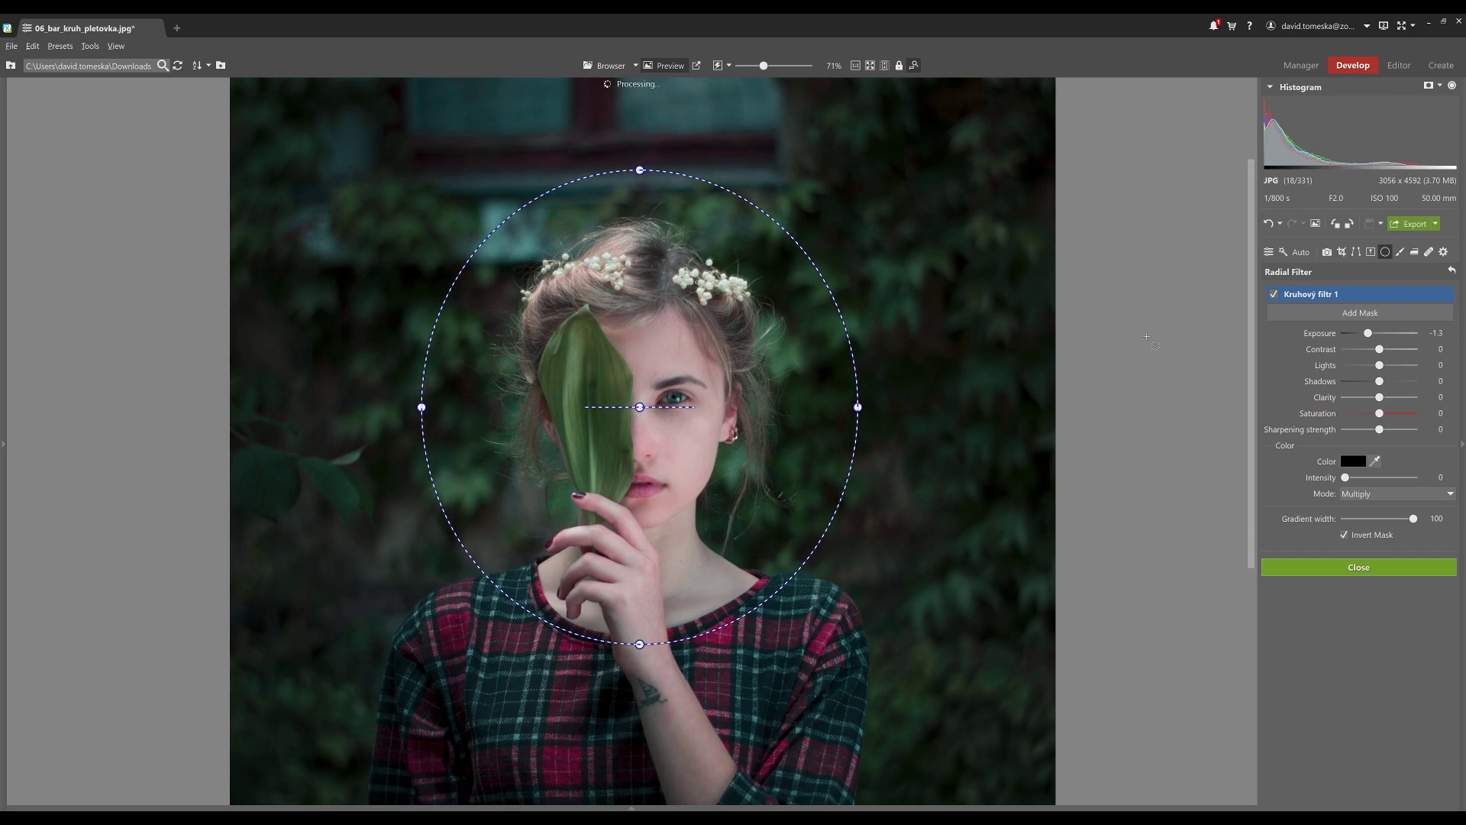
{"action": "left_click", "coordinate": [1275, 295]}
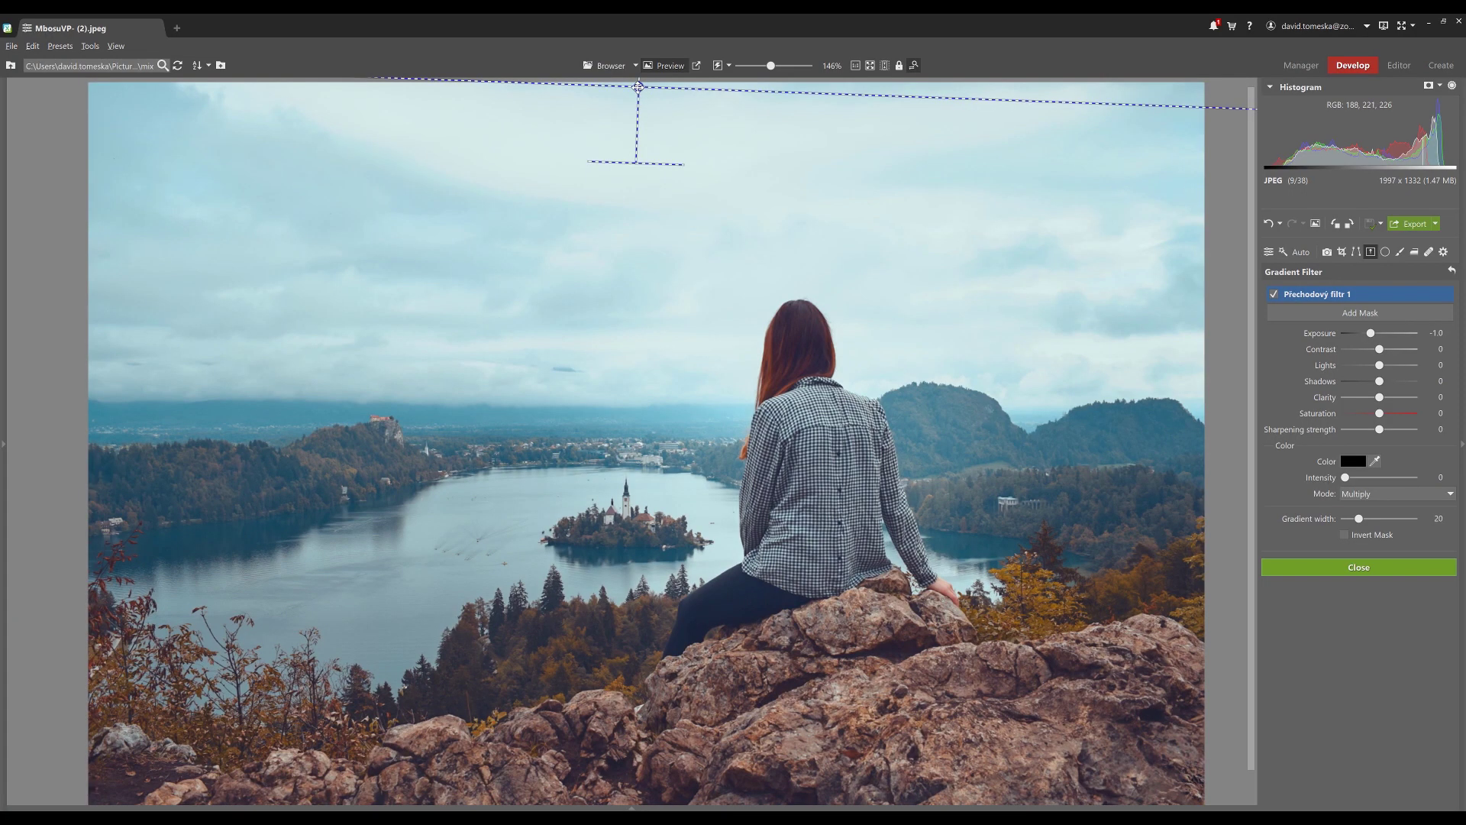
Step: Drag the gradient filter's transition down to the horizon and widen it upward for a softer sky
{"action": "left_click_drag", "start_coordinate": [634, 84], "coordinate": [617, 401]}
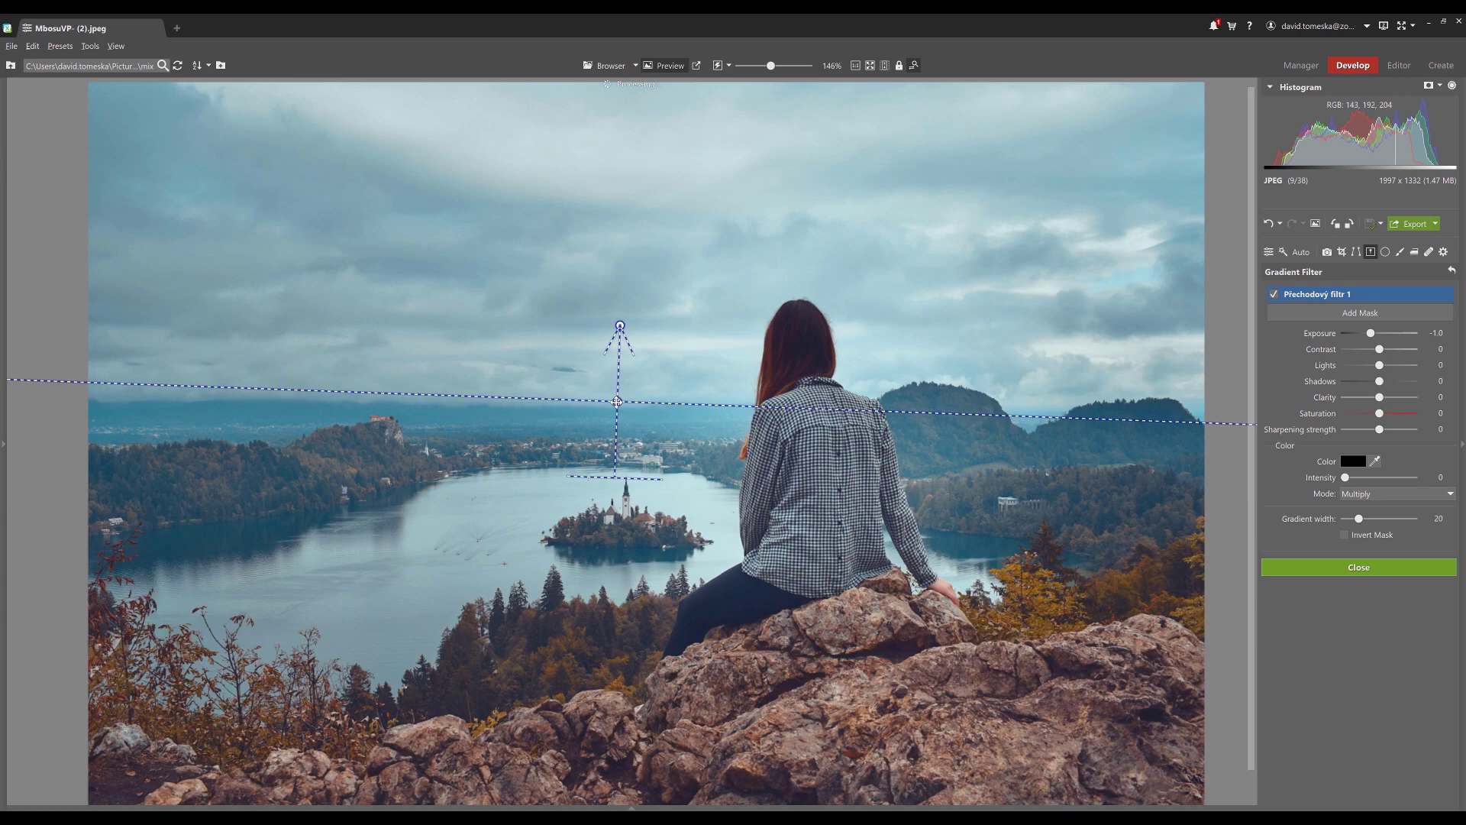
{"action": "left_click_drag", "start_coordinate": [620, 325], "coordinate": [626, 162]}
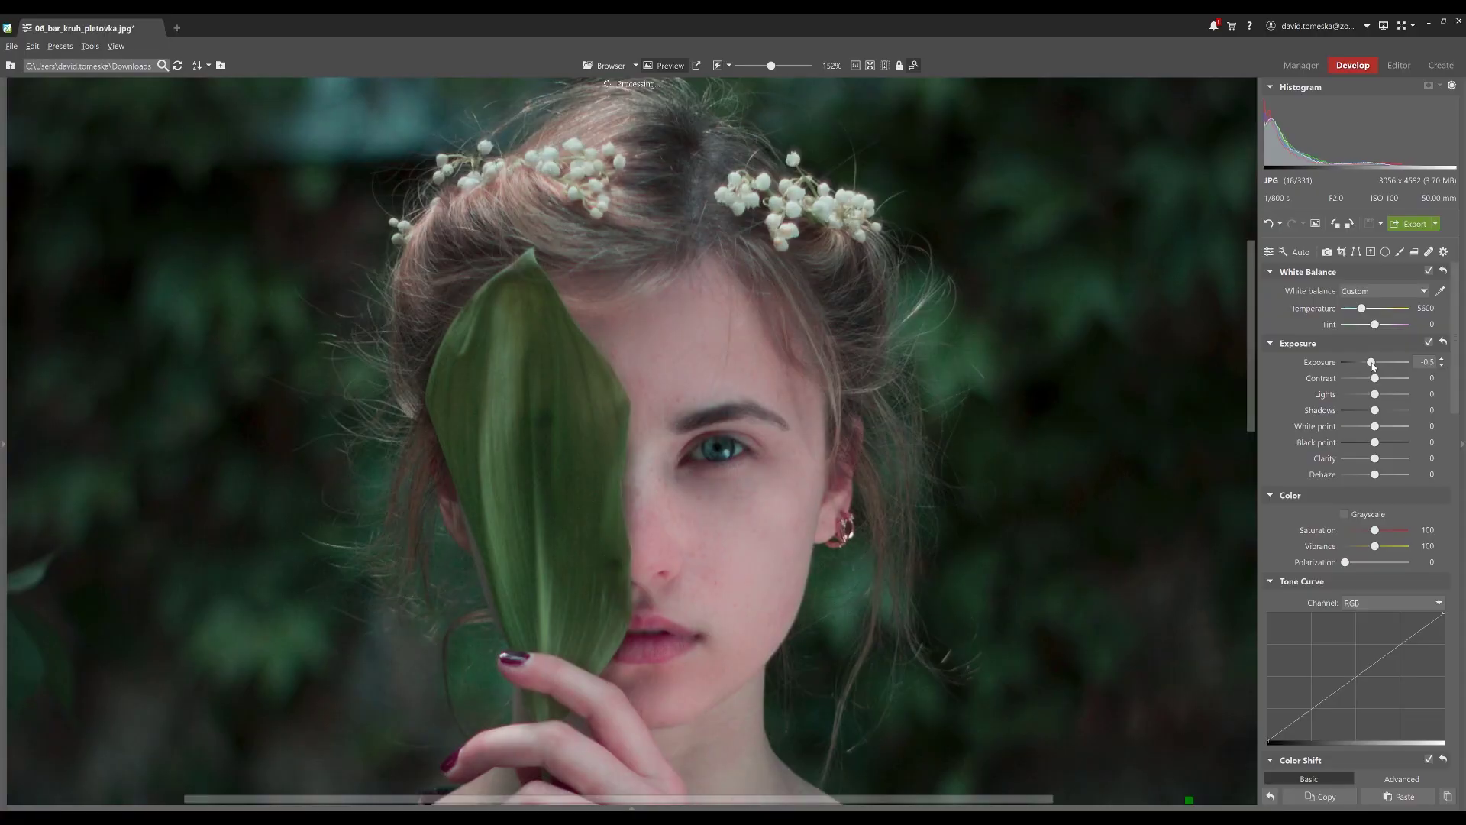
Step: Push the portrait's Exposure slider brighter, then reset Exposure back to 0.0
{"action": "left_click_drag", "start_coordinate": [1377, 365], "coordinate": [1393, 366]}
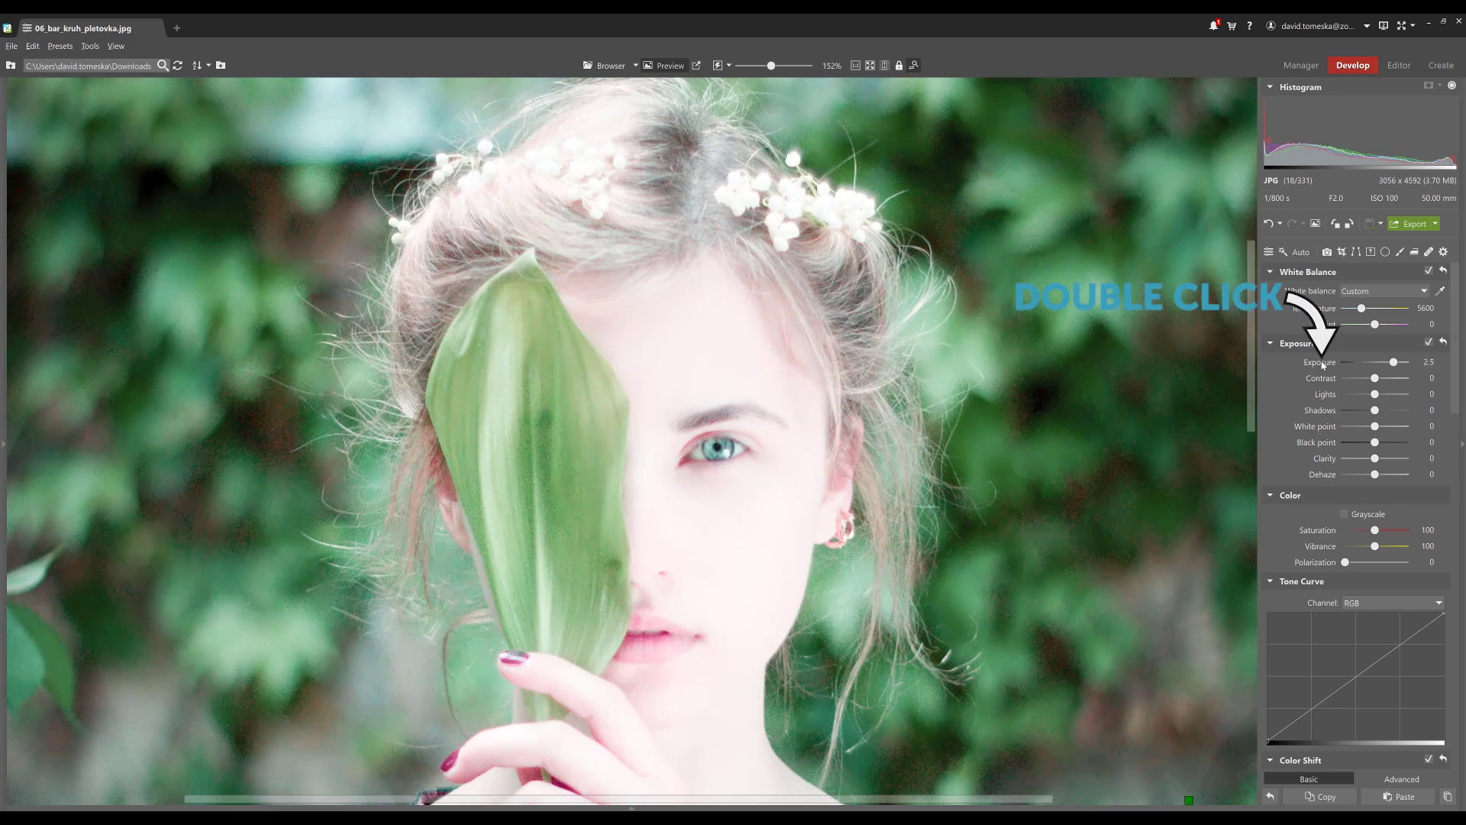
{"action": "double_click", "coordinate": [1324, 364]}
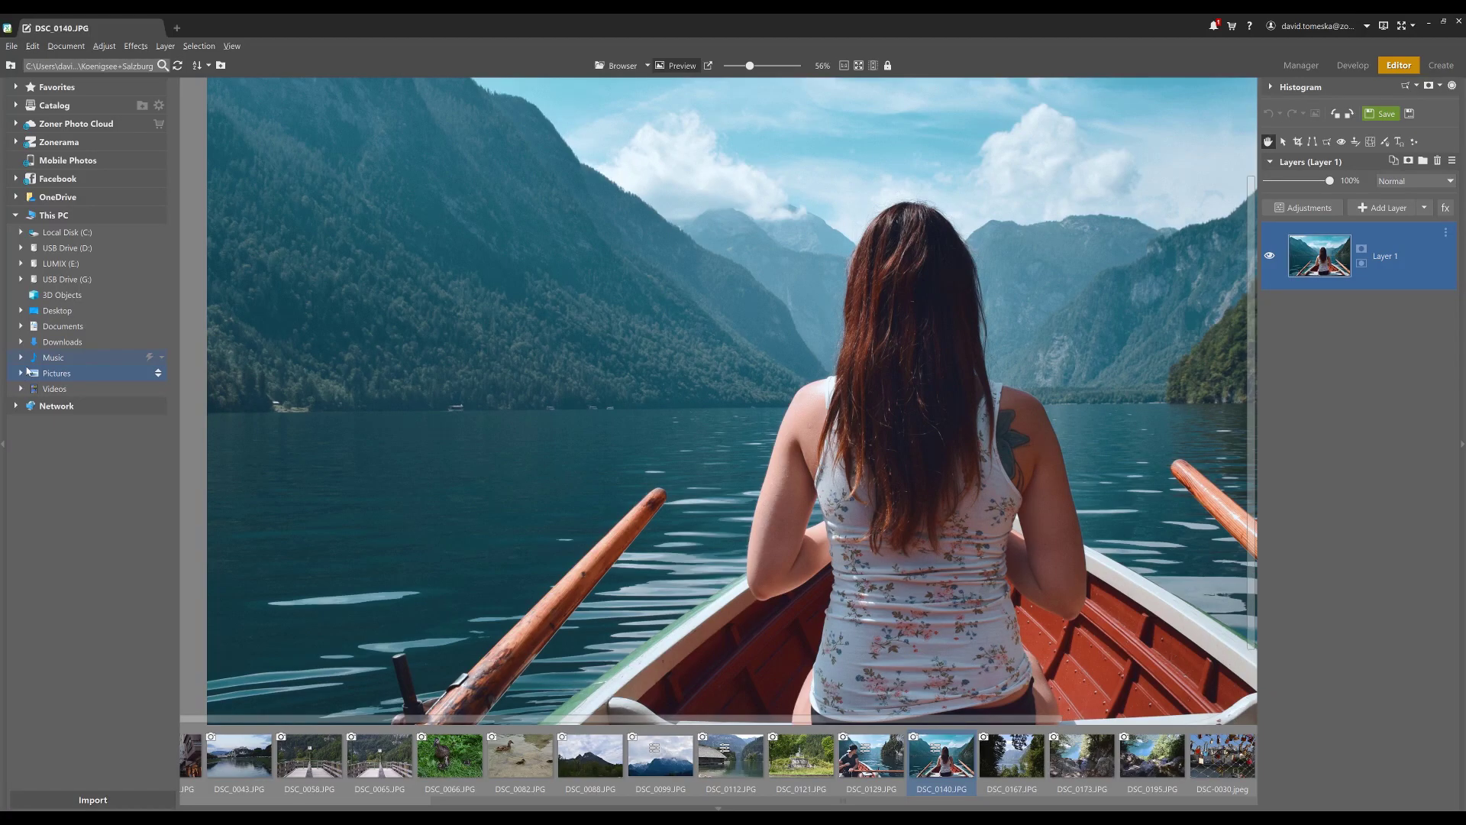
Step: Collapse the folder Navigator, the right editing panel and the Filmstrip around the lake photo
{"action": "left_click", "coordinate": [3, 447]}
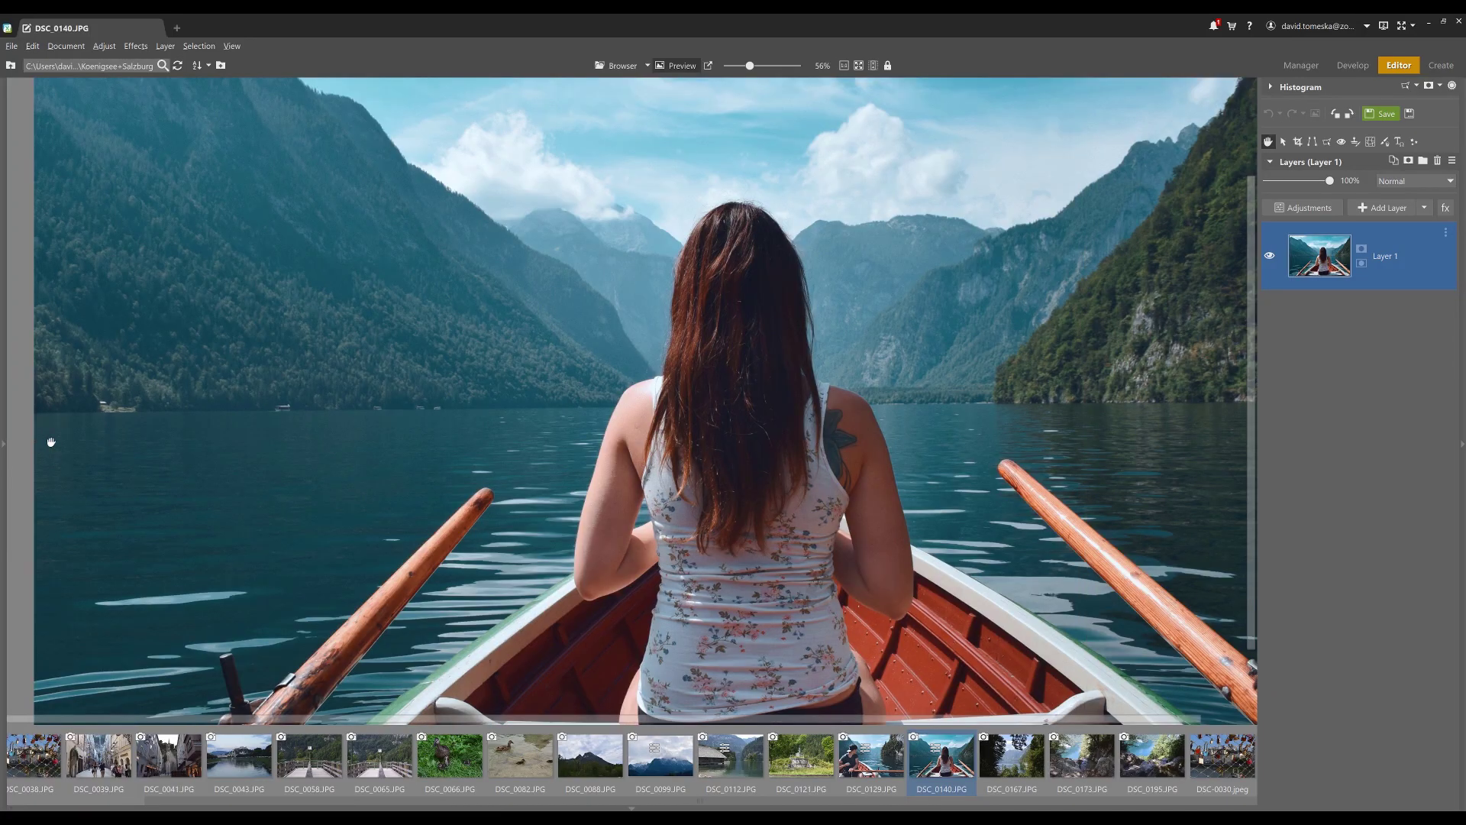
{"action": "left_click", "coordinate": [1463, 445]}
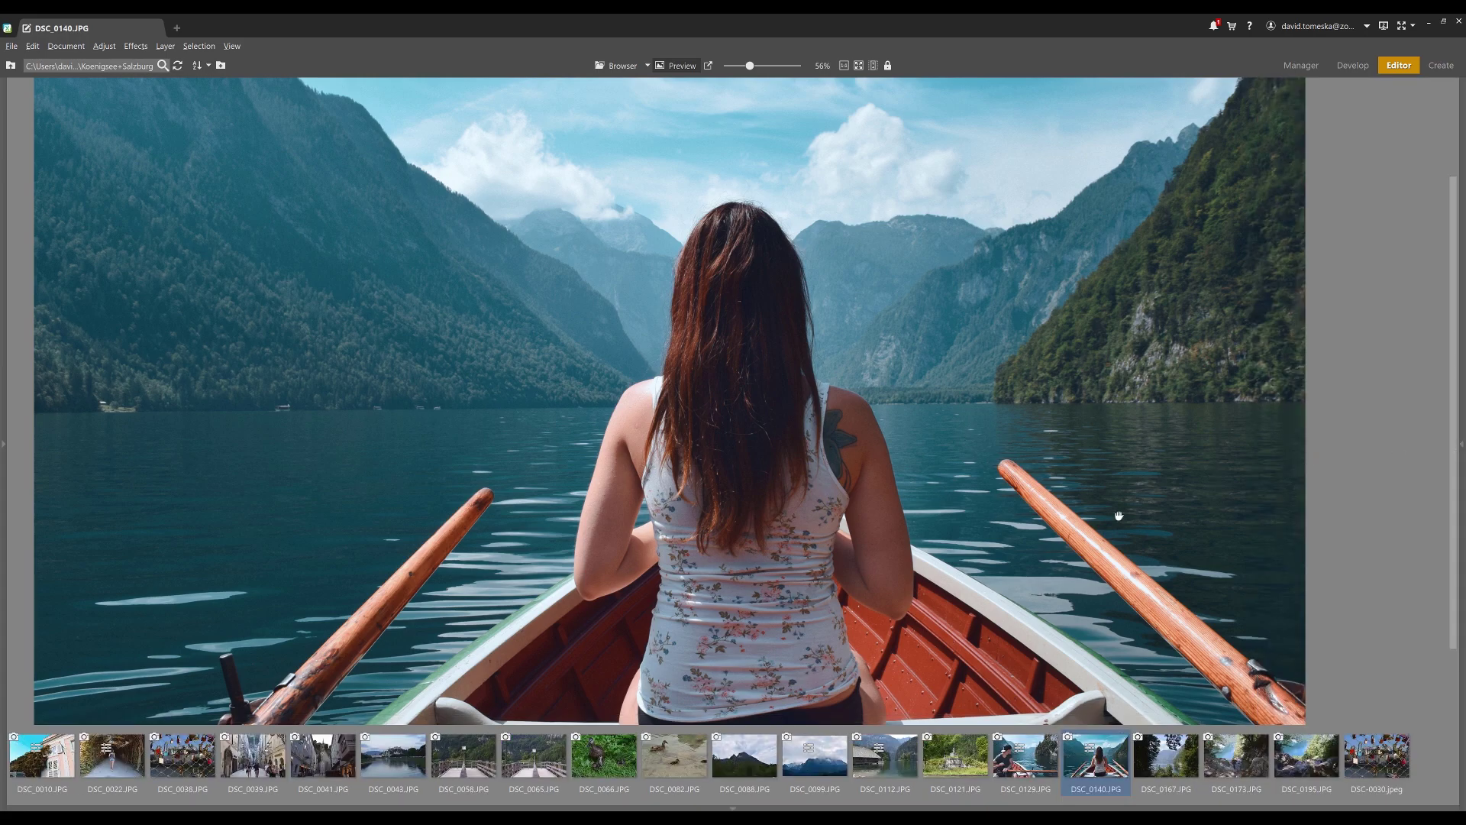
{"action": "left_click", "coordinate": [727, 808]}
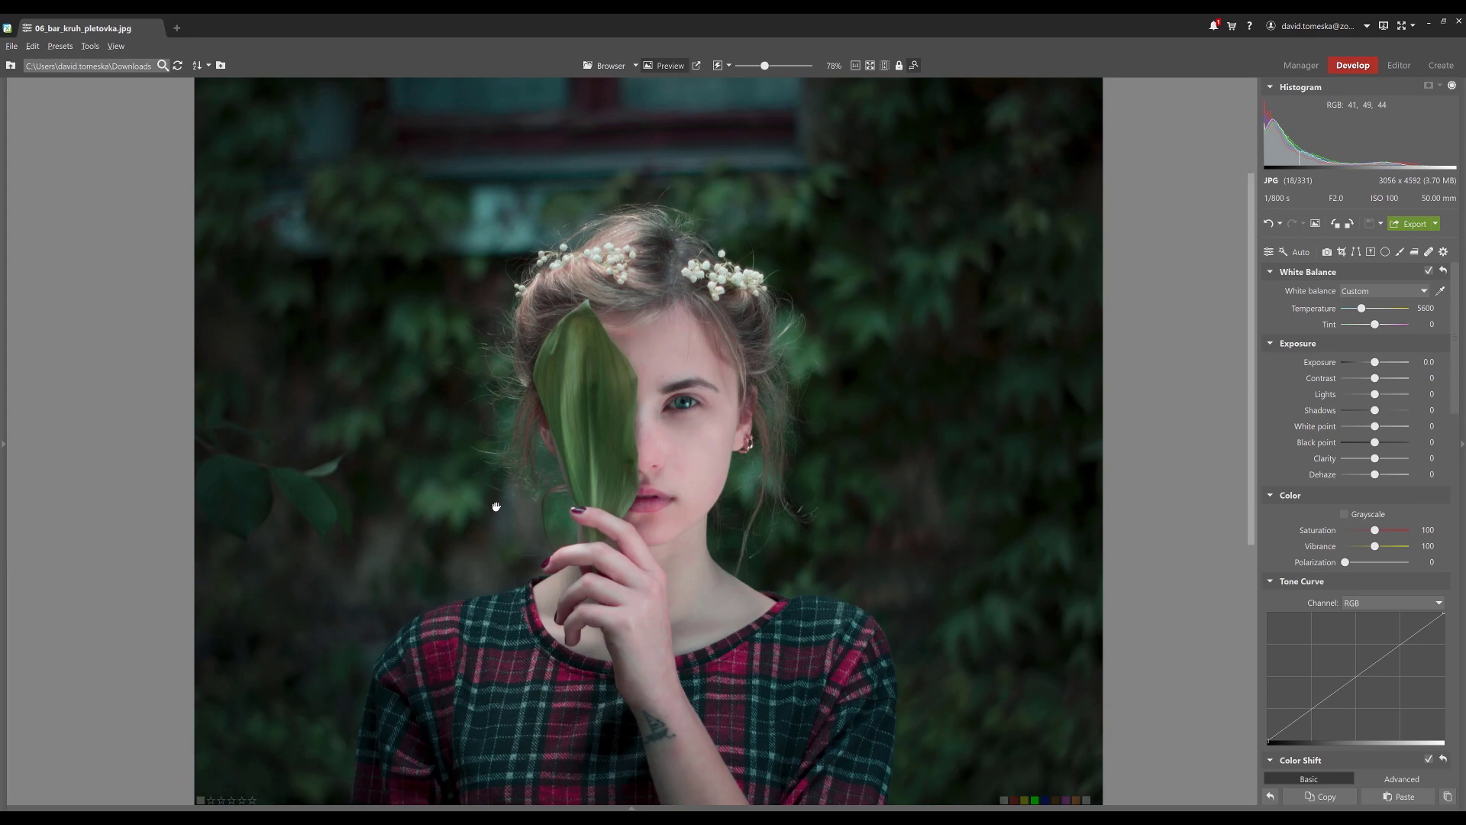
{"action": "key", "text": "shift+o"}
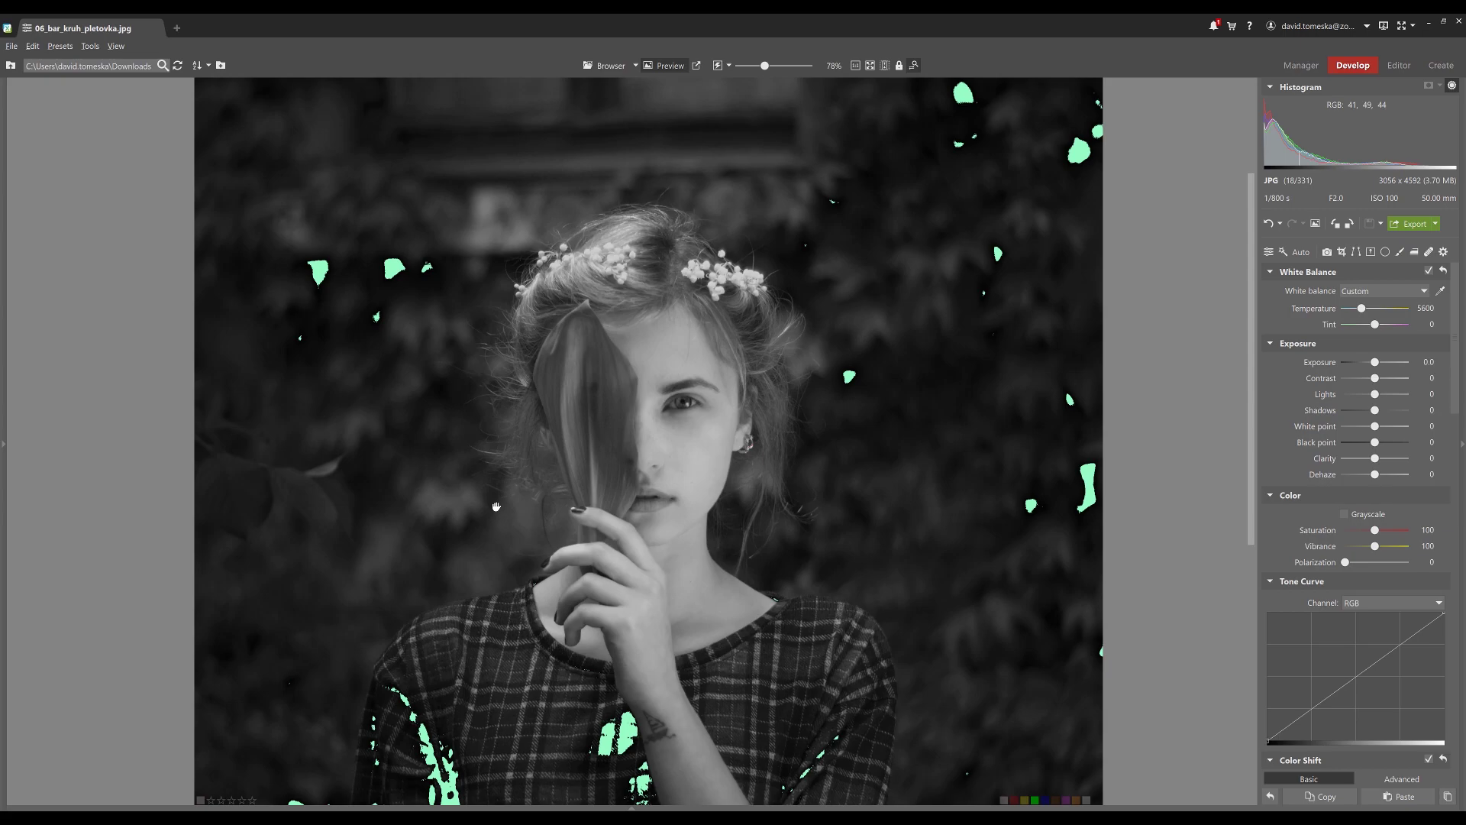
{"action": "key", "text": "shift+o"}
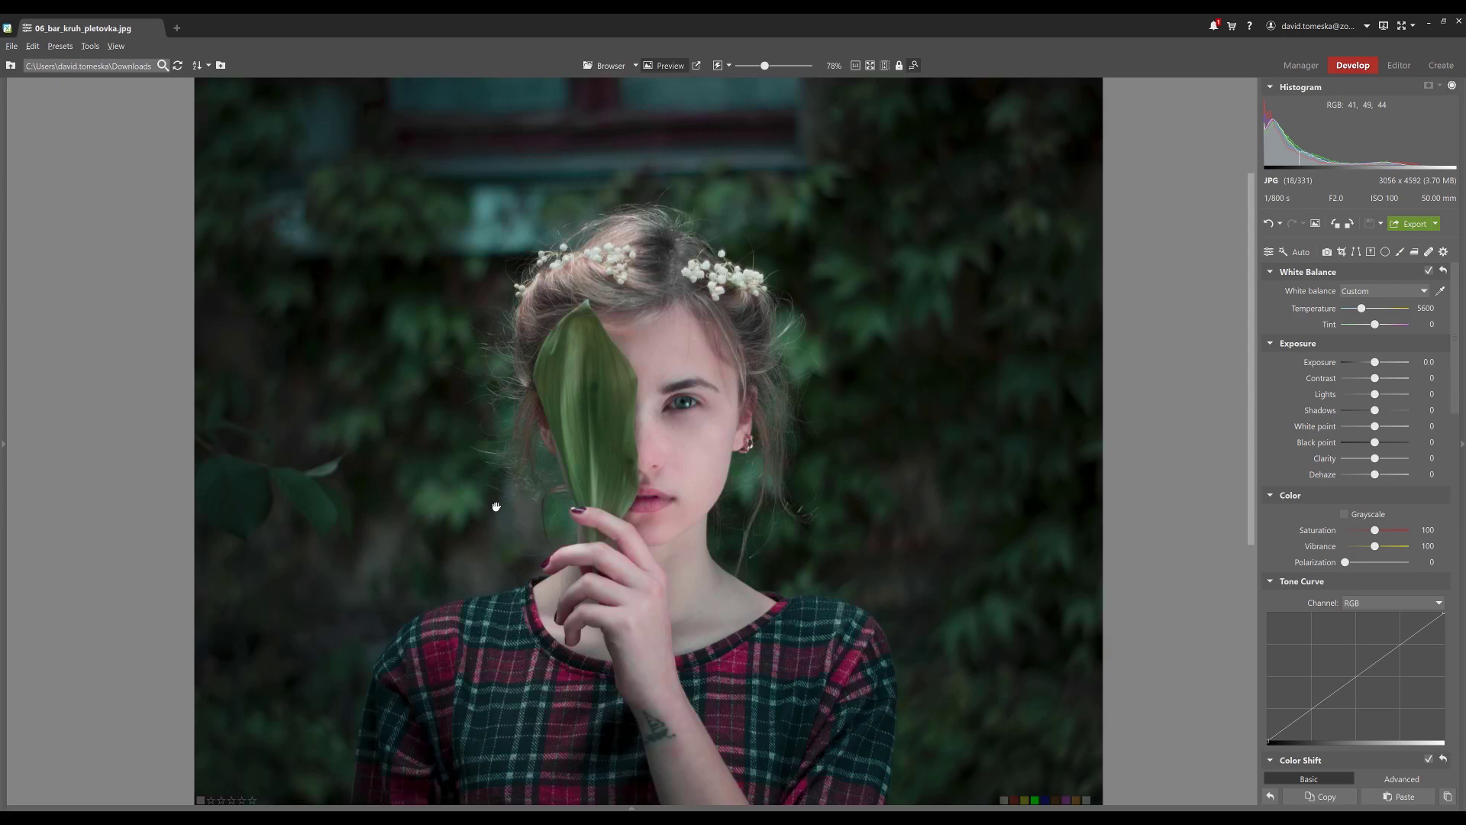
{"action": "key", "text": "shift+o"}
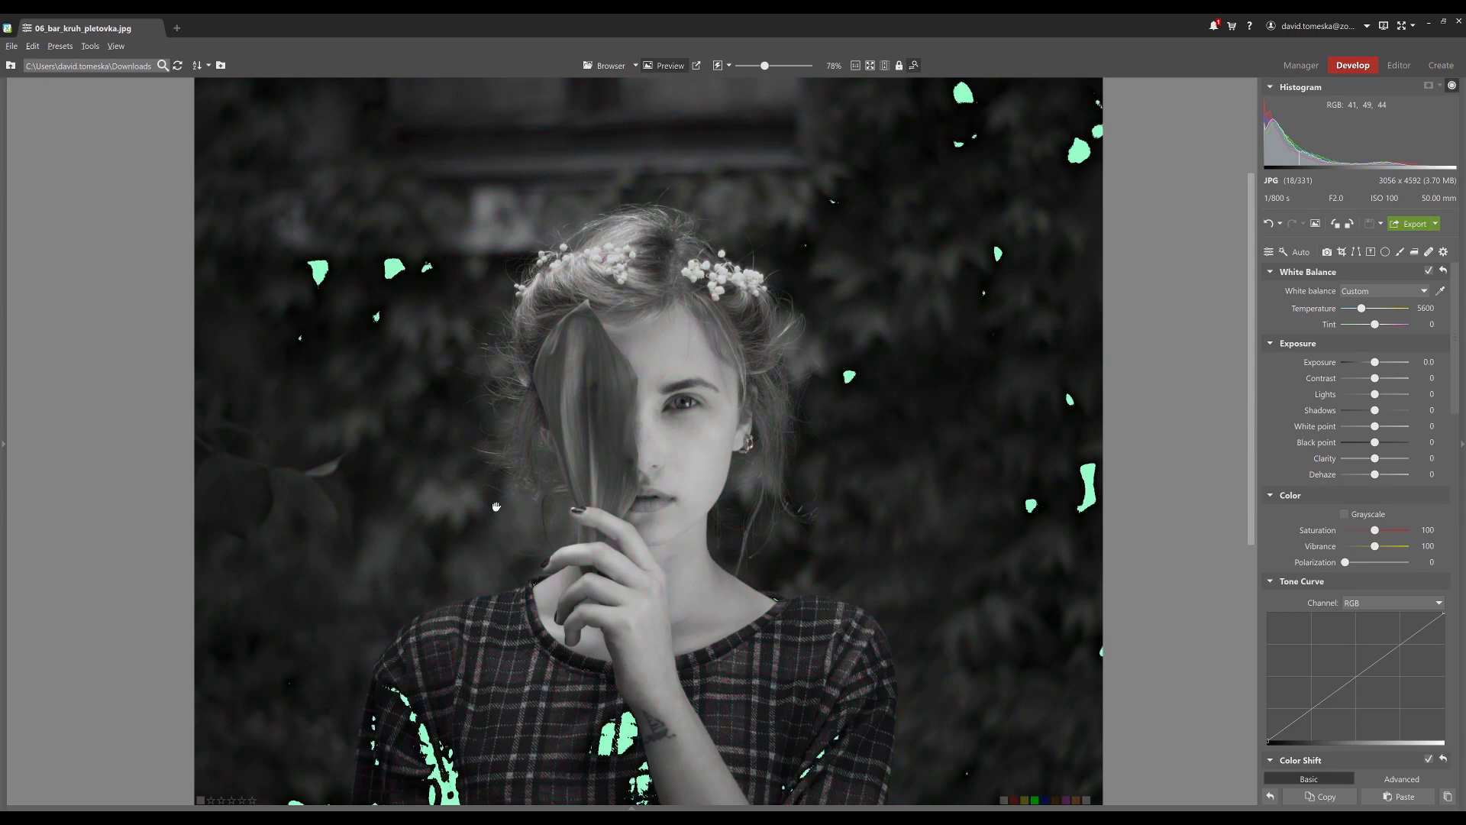
{"action": "key", "text": "shift+o"}
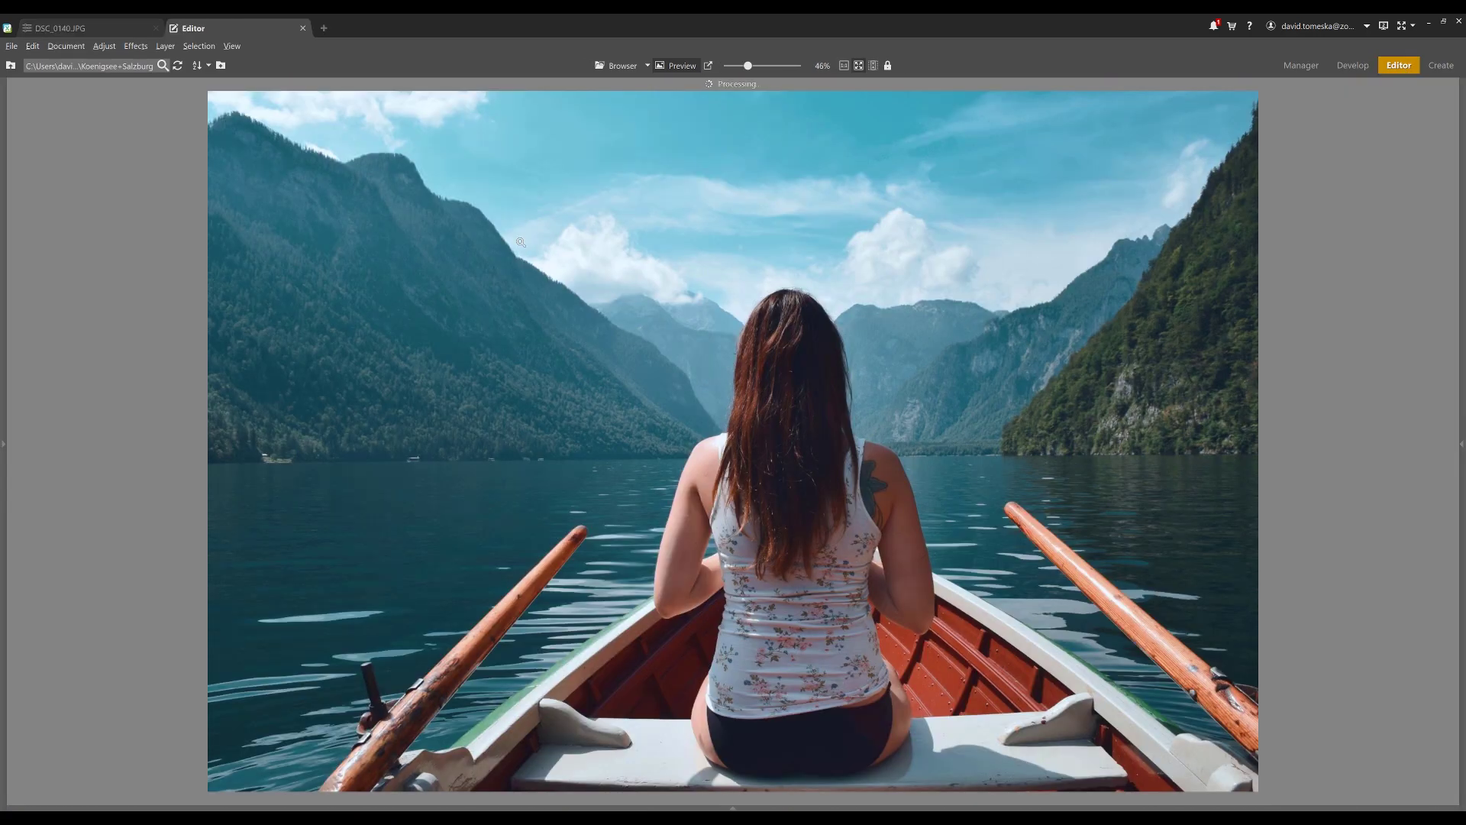
Step: Flip between the DSC_0140.JPG Develop and Editor tabs, ending on the Editor tab
{"action": "left_click", "coordinate": [113, 30]}
{"action": "left_click", "coordinate": [205, 28]}
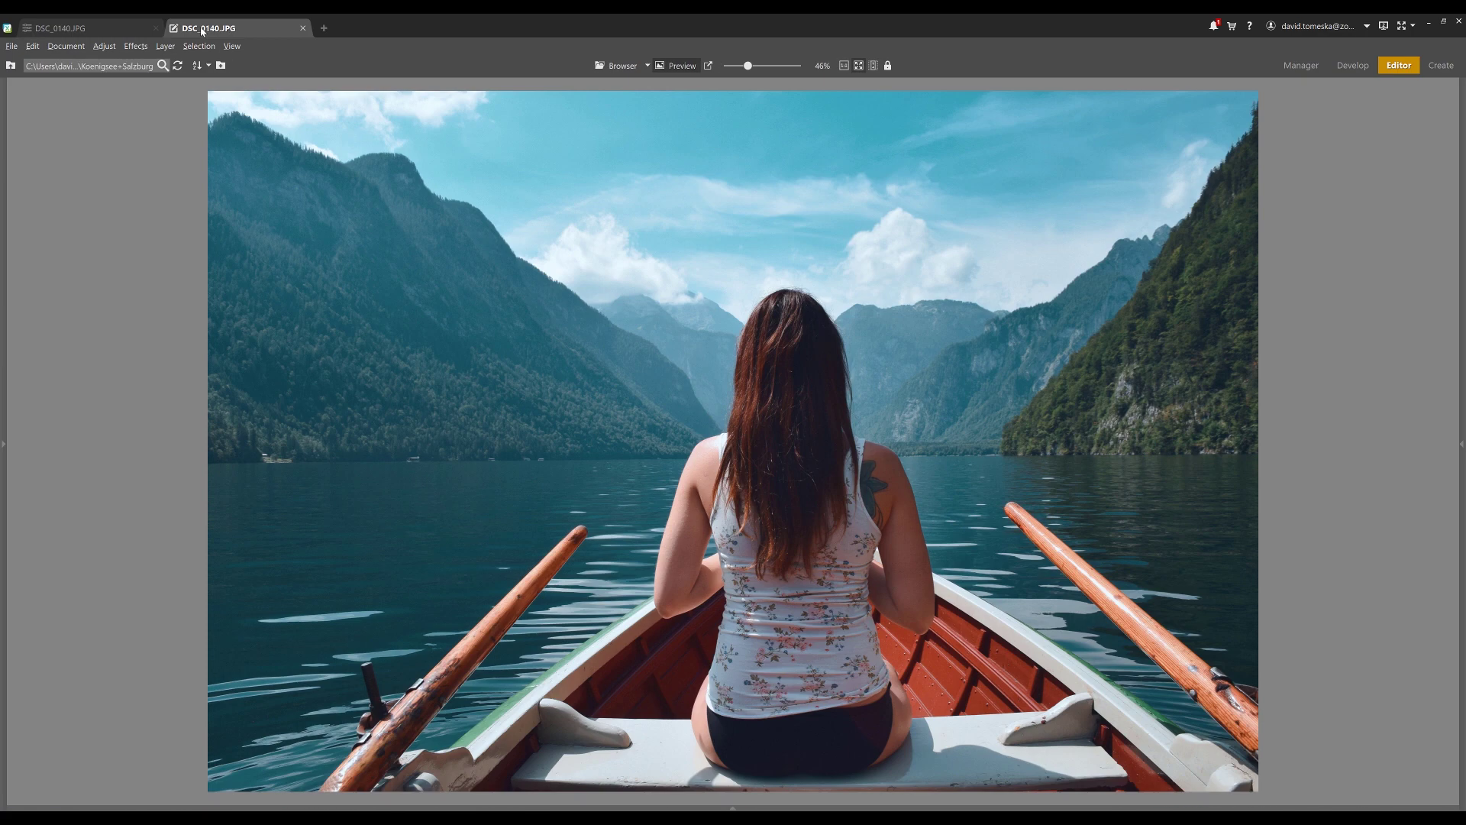
{"action": "left_click", "coordinate": [120, 32]}
{"action": "left_click", "coordinate": [206, 30]}
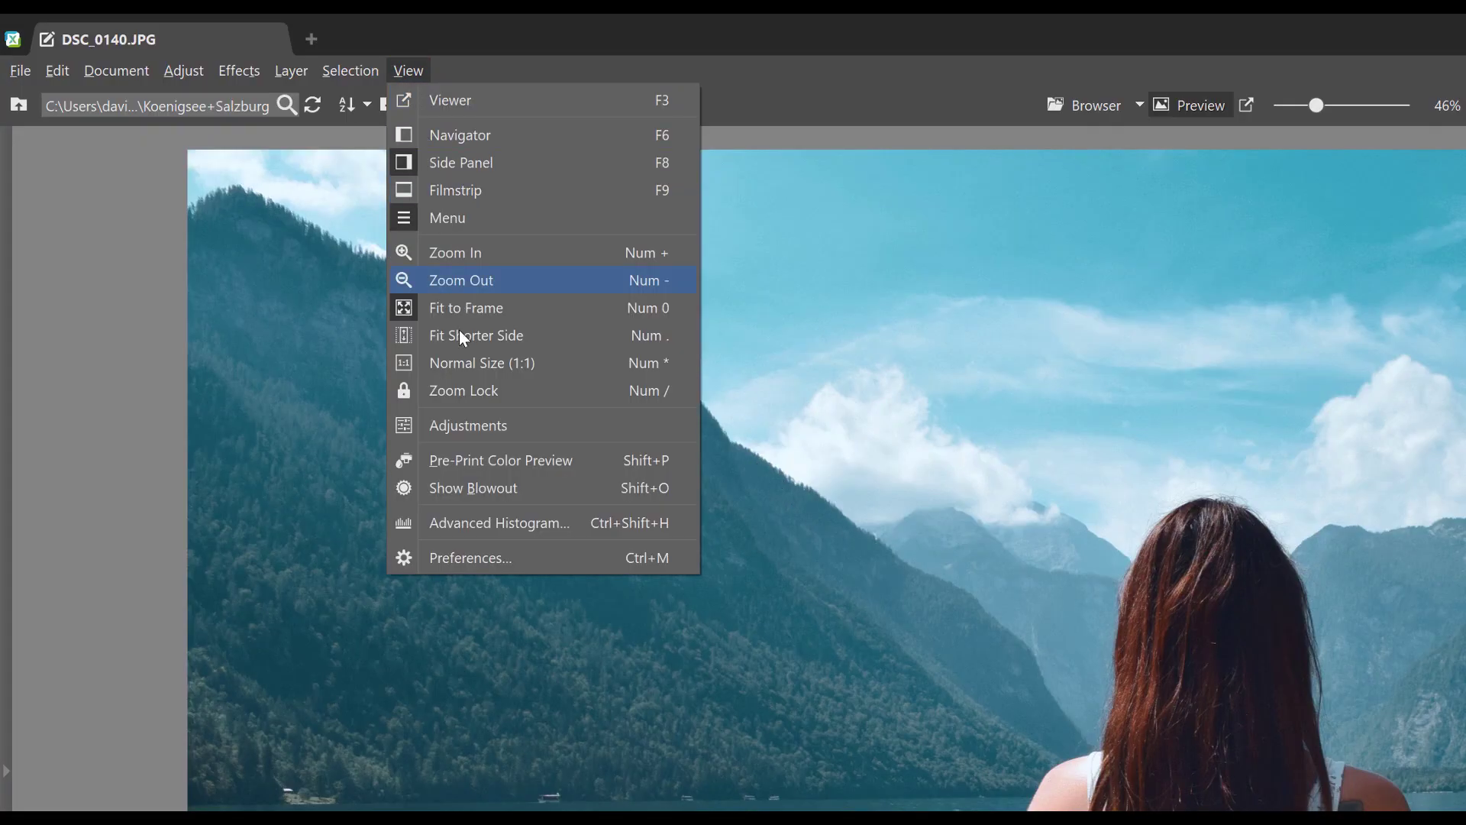
Step: Open View > Preferences, then the Keyboard Shortcuts... Customize dialog
{"action": "left_click", "coordinate": [495, 558]}
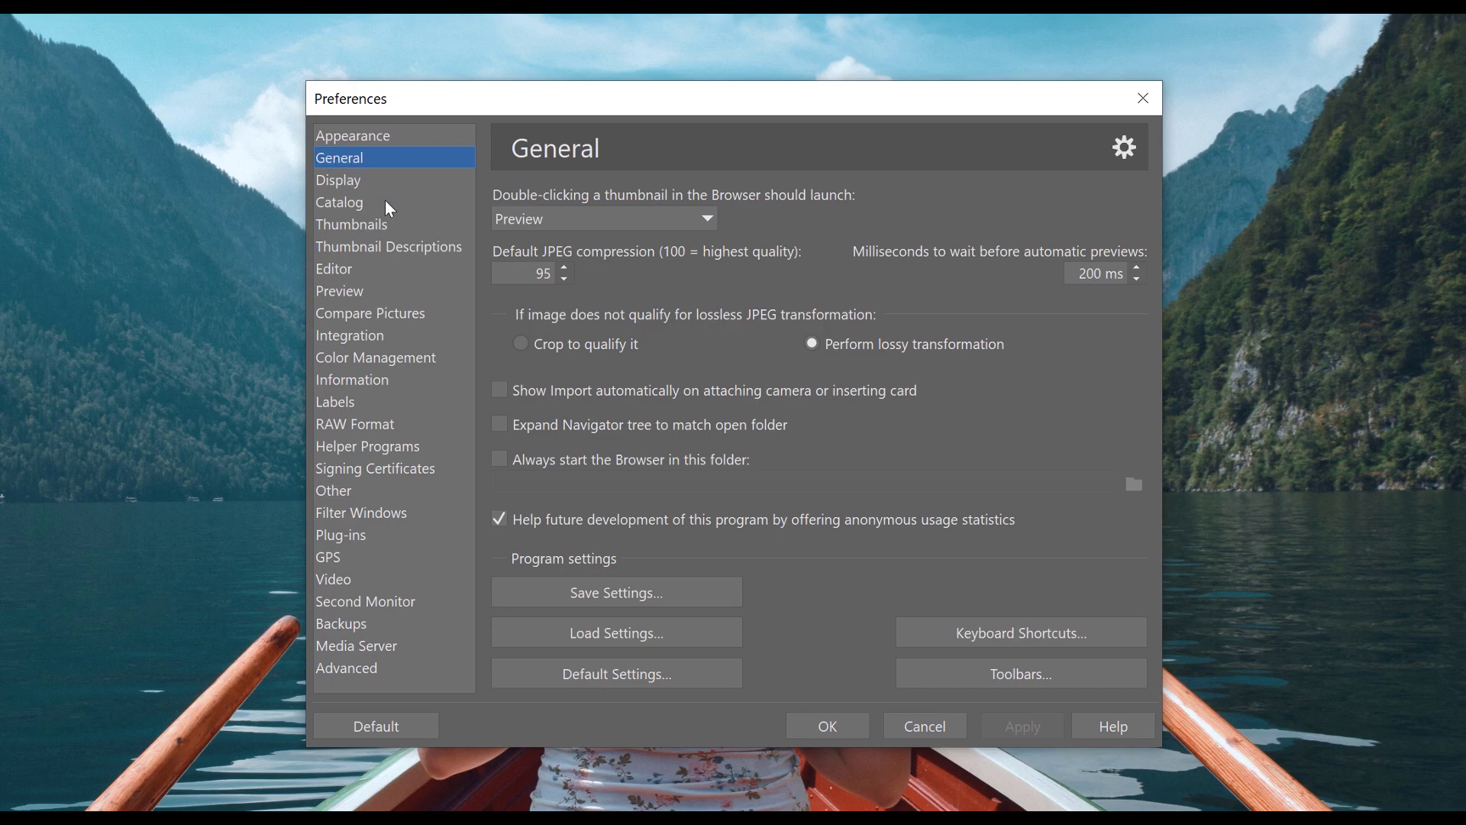
{"action": "left_click", "coordinate": [1007, 640]}
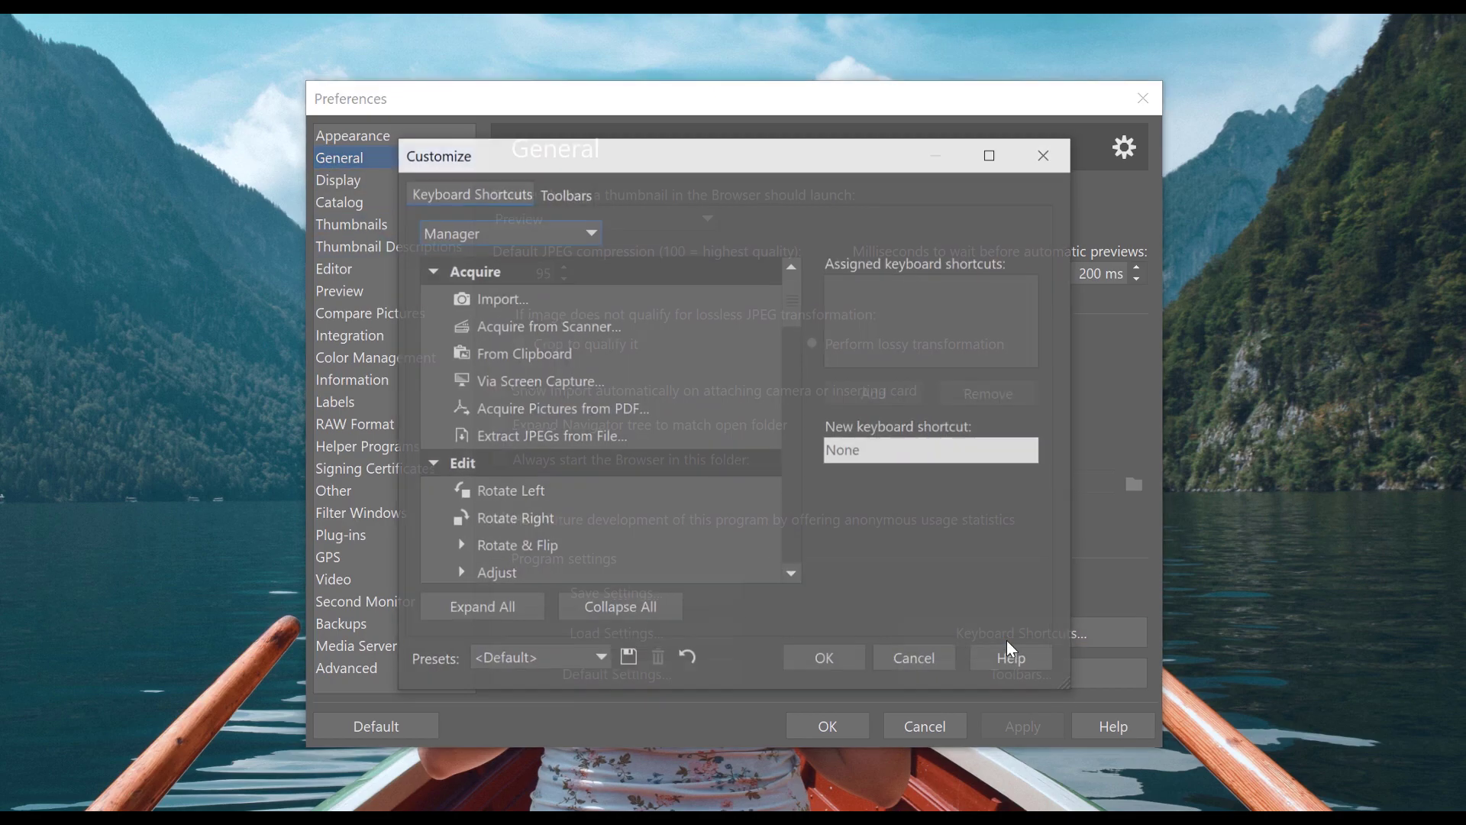